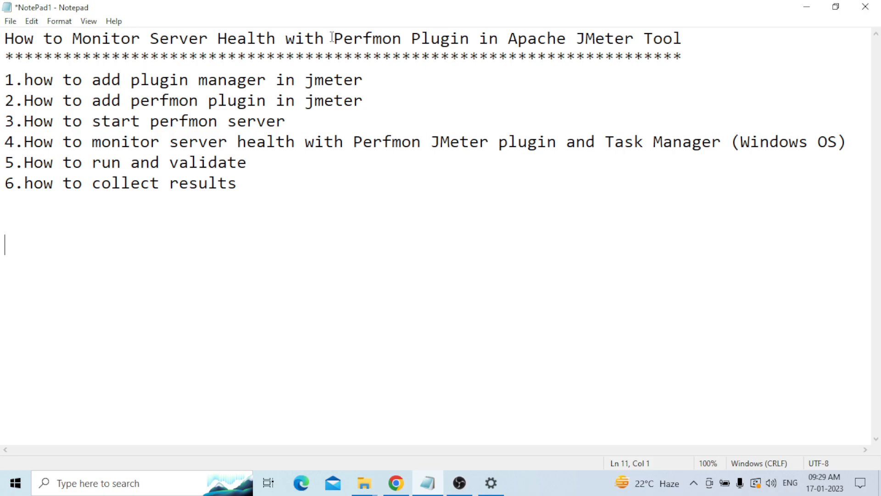
- Add the heading "Monitor Metrics:" below the six-item topic list, separated by a blank line
drag(335, 39, 407, 38)
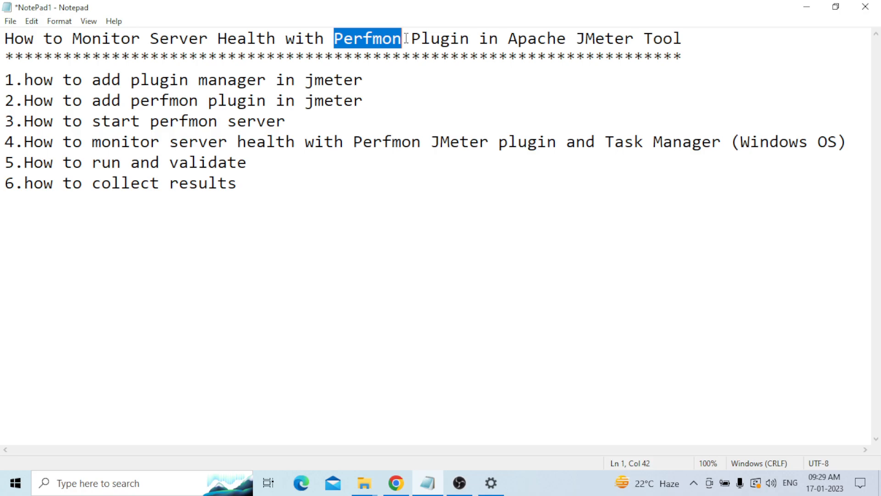
click(261, 185)
key(Return)
key(Return)
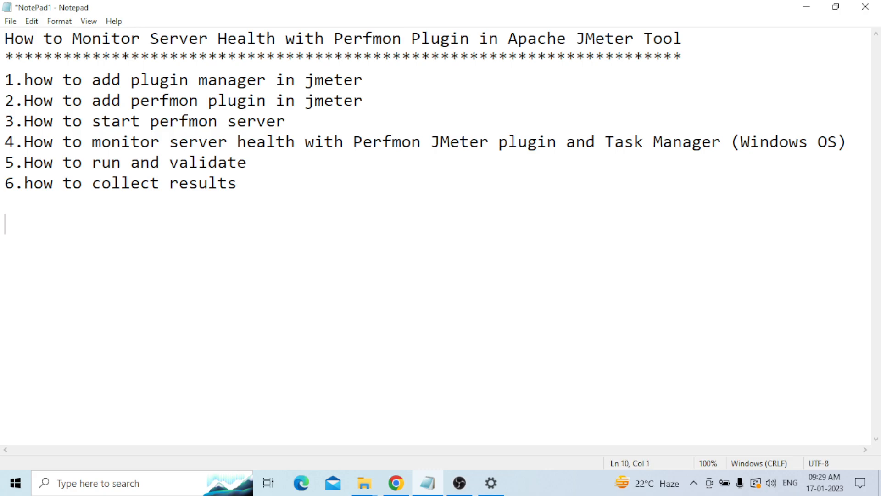
text(Monitor M)
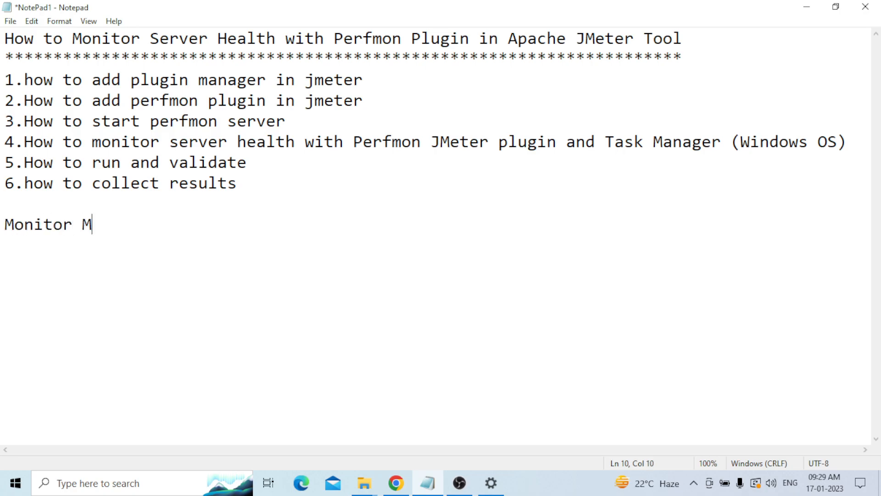
text(etrics:)
key(Return)
key(Return)
- Write the metrics line "1.CPU 2.Memory 3.Disk 4.Network 5.Swap" under the Monitor Metrics heading, followed by blank lines
text(1.)
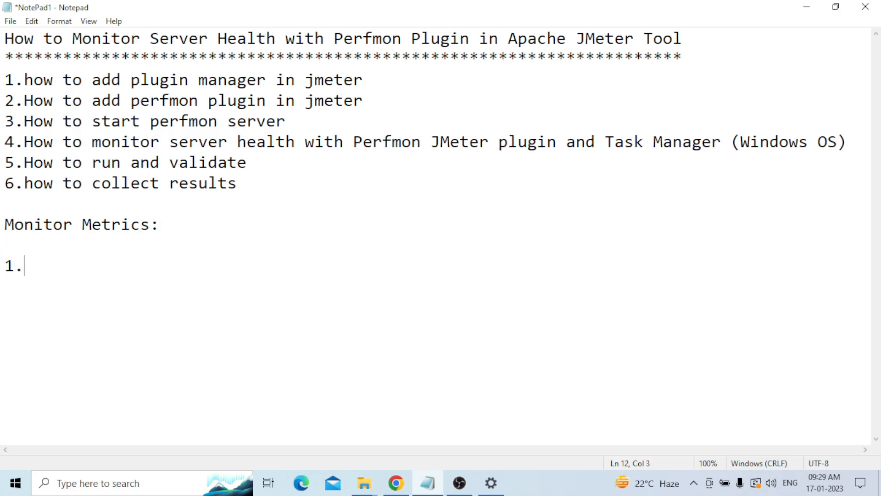
text(CPU 2.M)
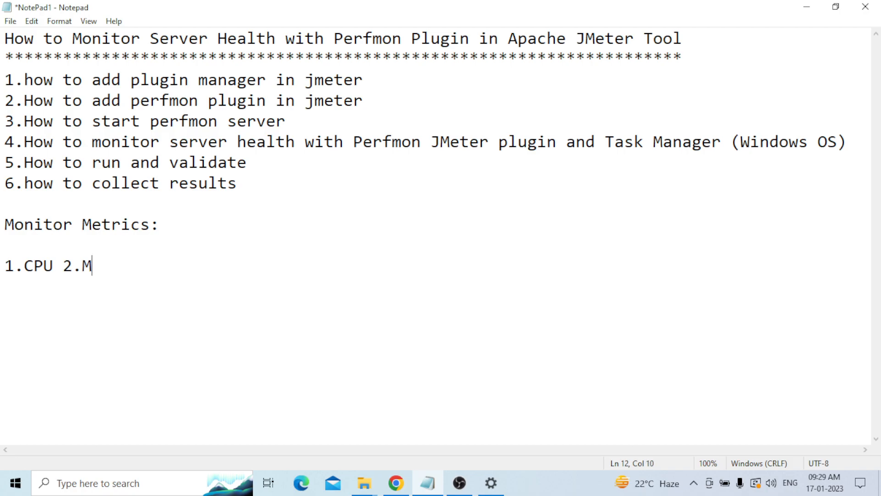
text(emory )
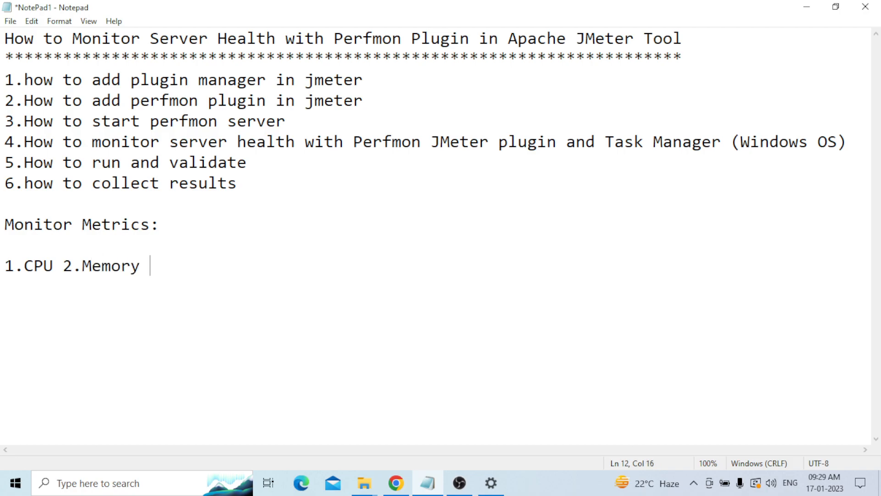
text(3.Disk)
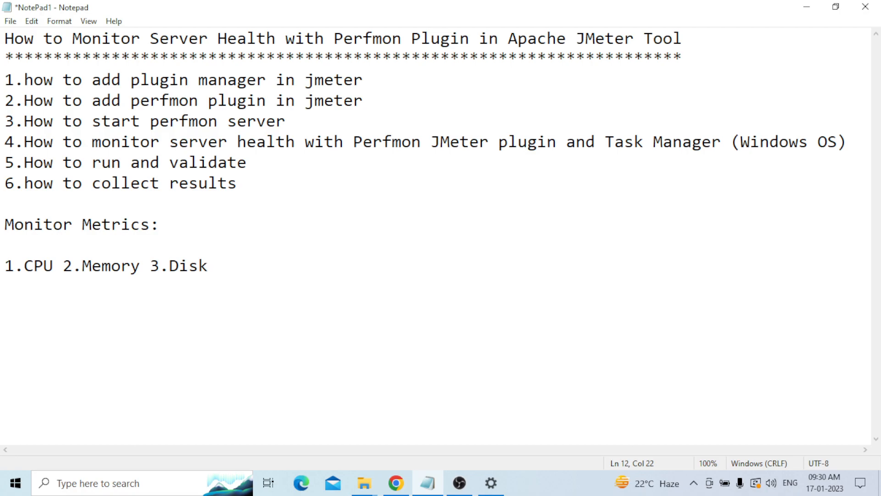
text( 4.Network 5.Swap)
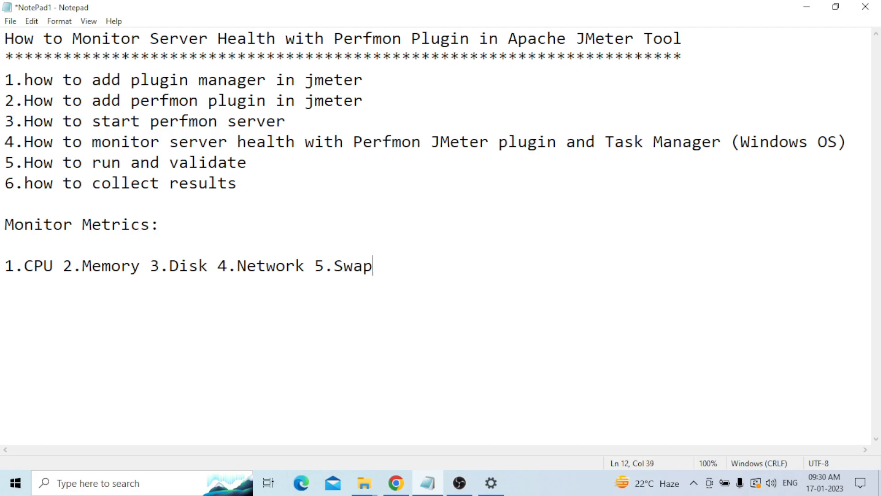
key(Return)
key(Return)
- Append "Perfmon Plugin" to the Monitor Metrics heading
click(167, 227)
text(Perfmon )
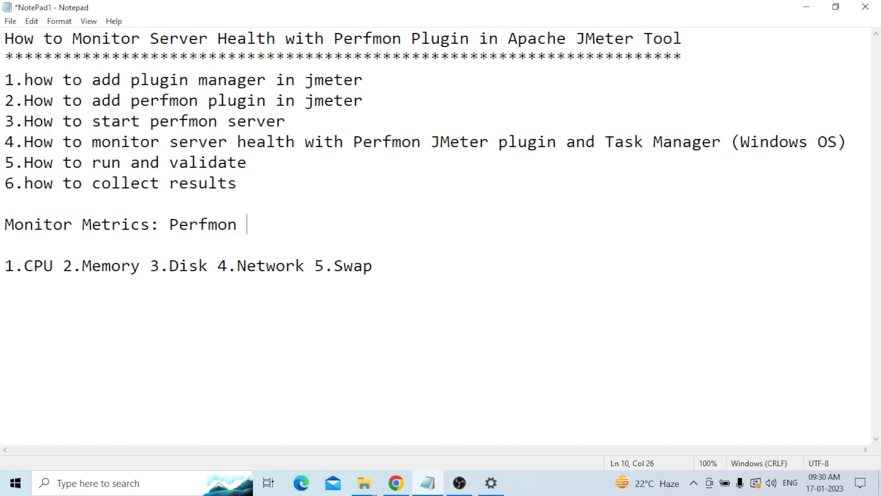
text(Plugin)
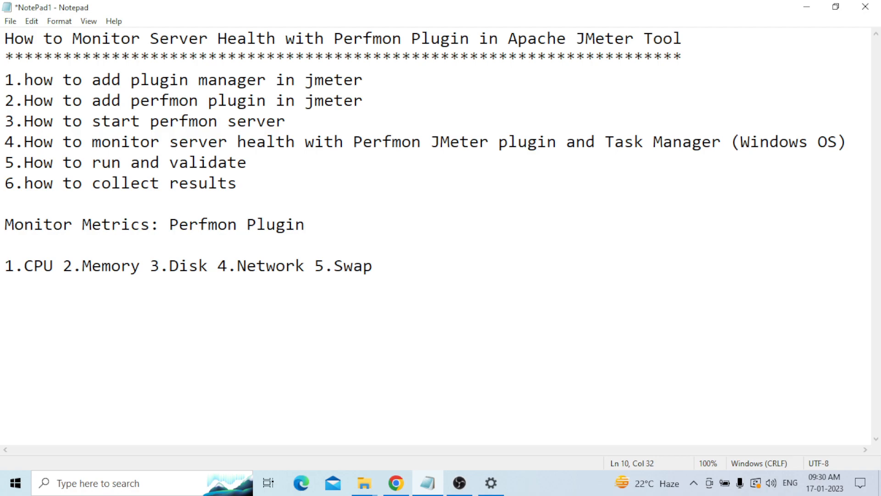
- Add the heading "Task Manager:" below the metrics line, separated by a blank line
click(404, 291)
key(Return)
key(Return)
text(Task Manager)
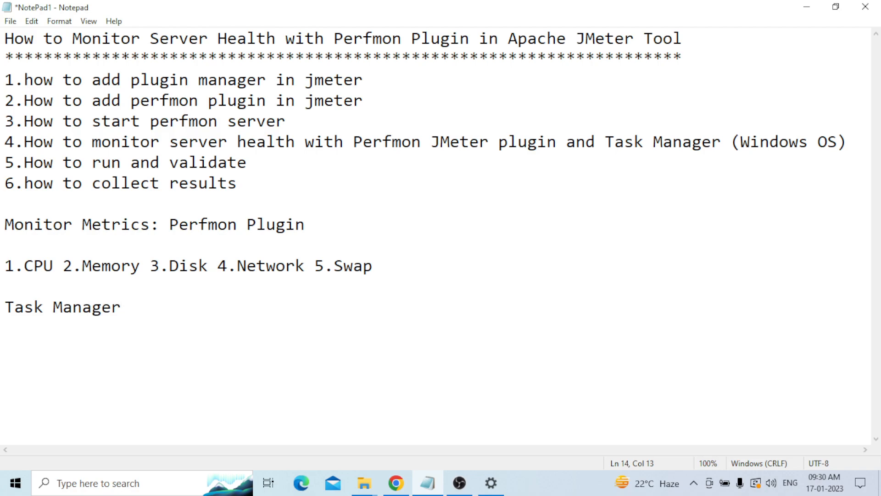
text(:)
- Copy the line listing CPU, Memory, Disk, Network and Swap below the Task Manager heading, leaving a blank line between
drag(380, 267, 8, 267)
key(ctrl+c)
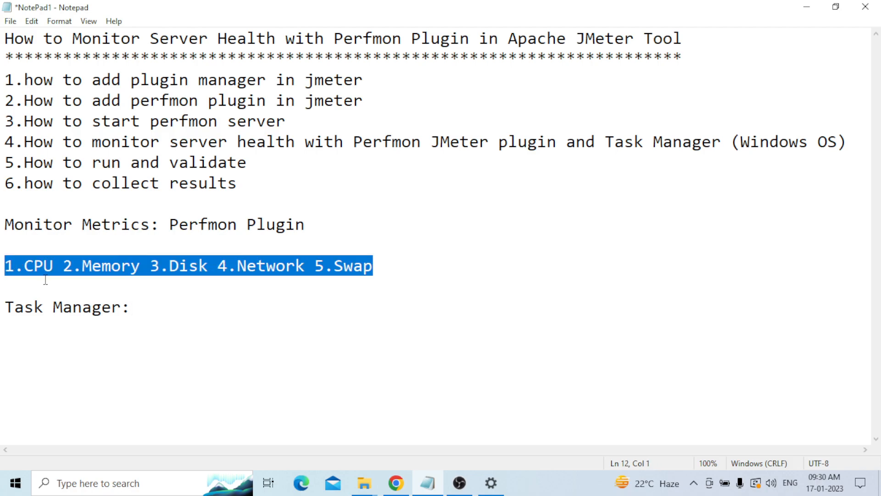
click(138, 307)
key(Return)
key(Return)
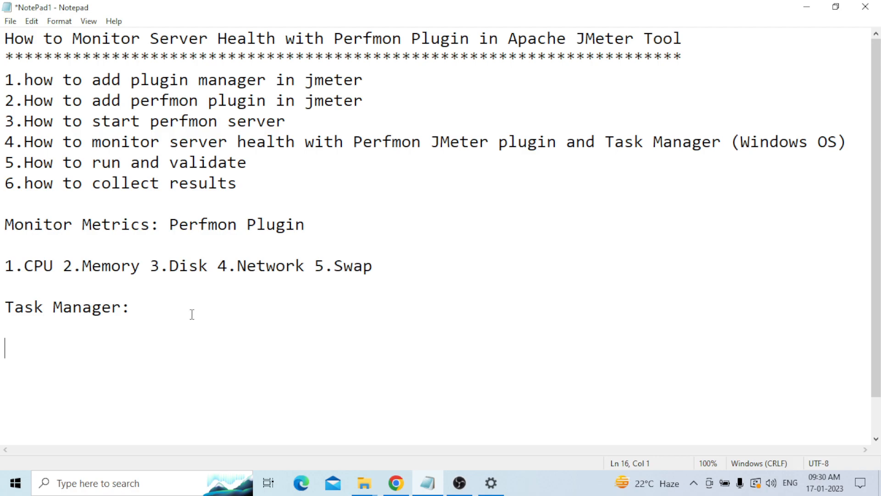
key(ctrl+v)
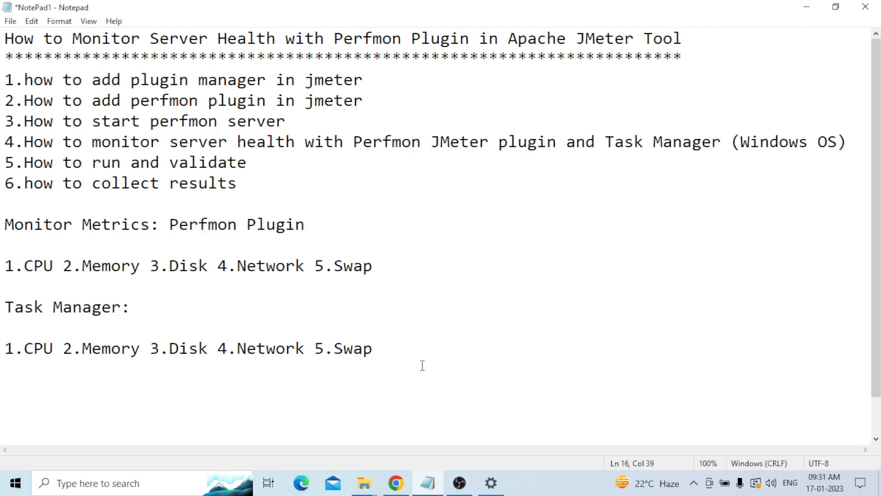
- Append "Windows Default" to the Task Manager heading
click(181, 322)
text(Windows )
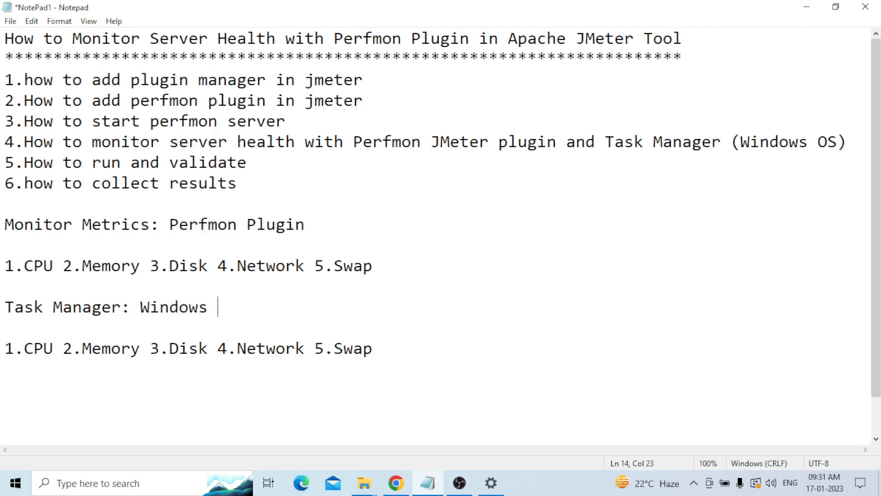
text(Default)
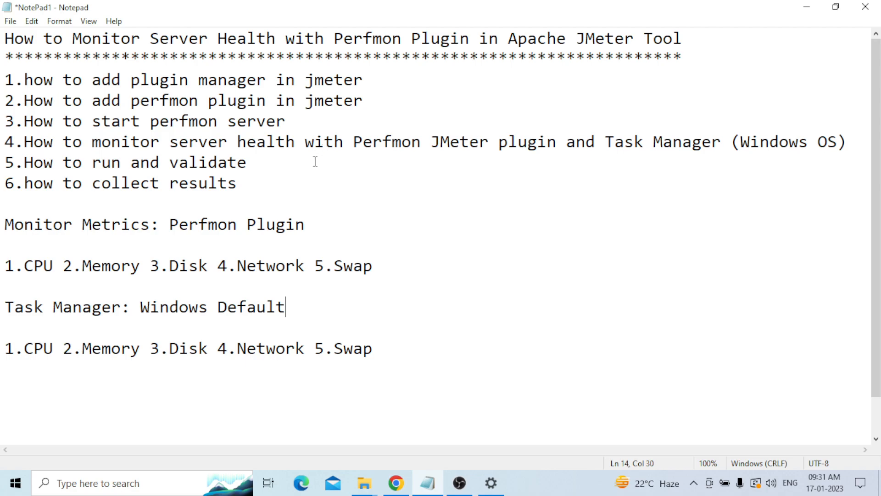
click(404, 322)
- Switch to File Explorer and launch ApacheJMeter from the bin folder of apache-jmeter-5.4.1 on Local Disk (E:)
mouse_move(364, 480)
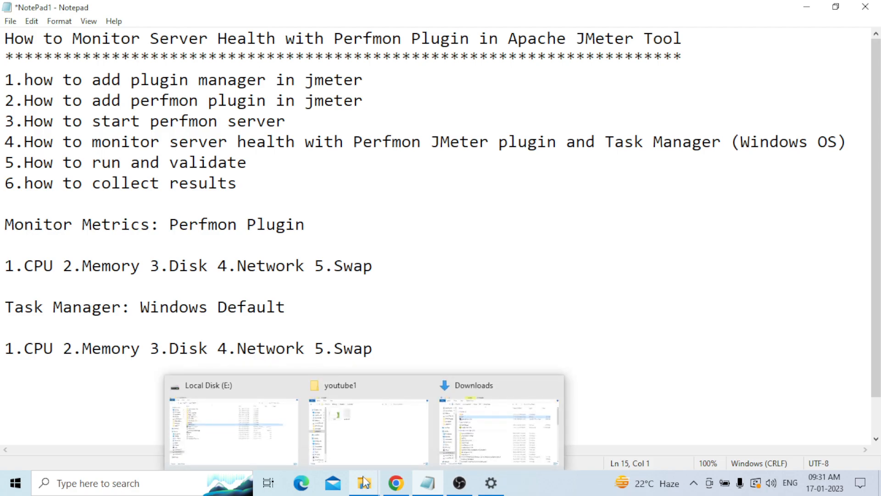
click(495, 438)
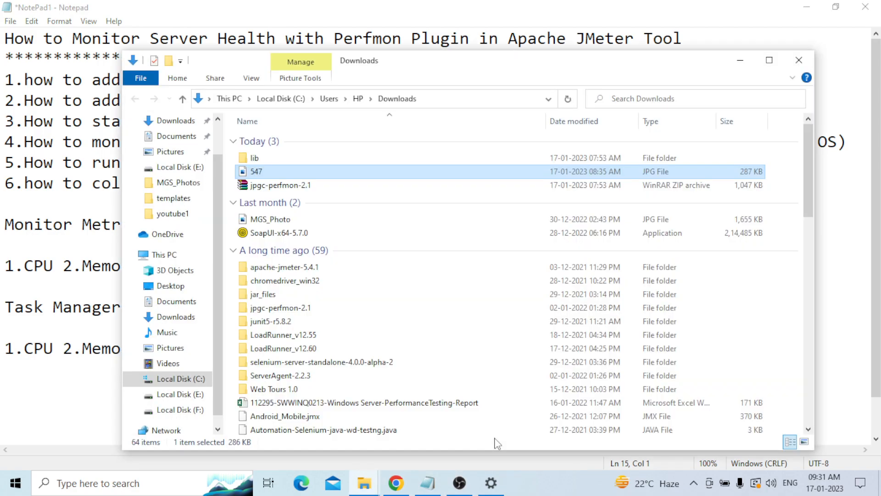
mouse_move(364, 482)
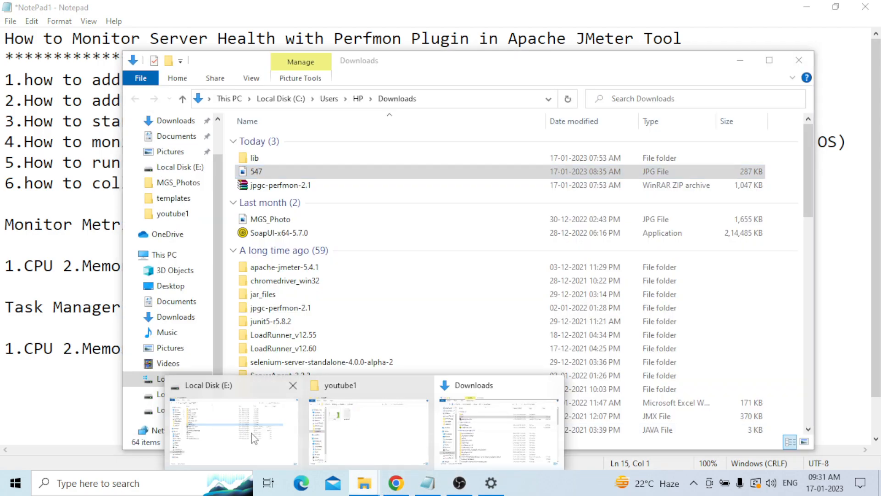
click(254, 438)
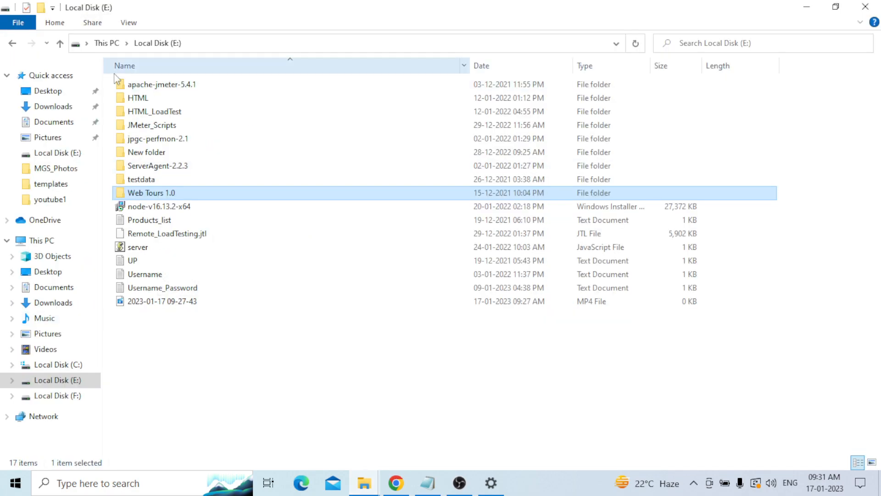
double_click(218, 87)
double_click(218, 87)
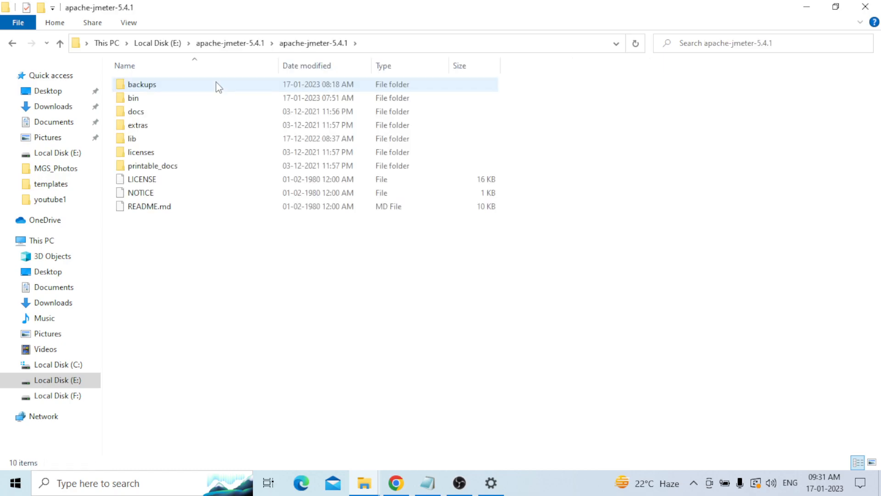
click(156, 100)
double_click(156, 99)
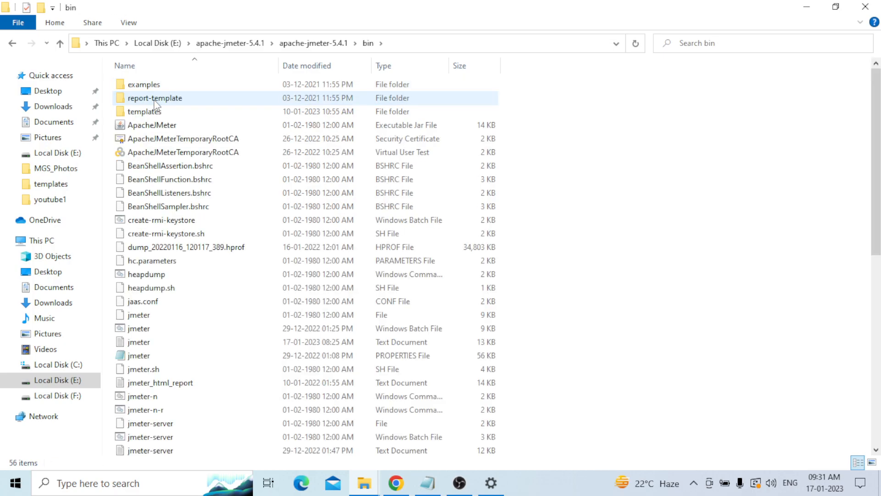
double_click(189, 130)
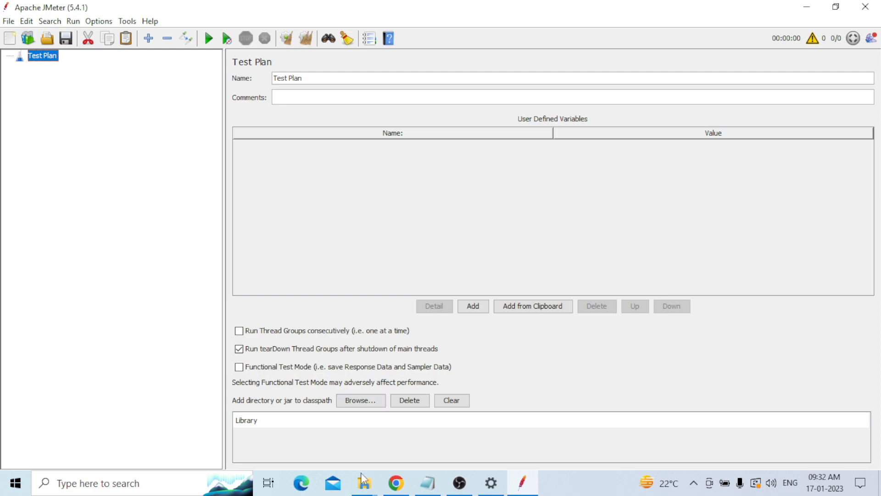
- In the Notepad notes, underline the closing section heading "1.how to add plugin manager in jmeter" with a row of asterisks
mouse_move(365, 491)
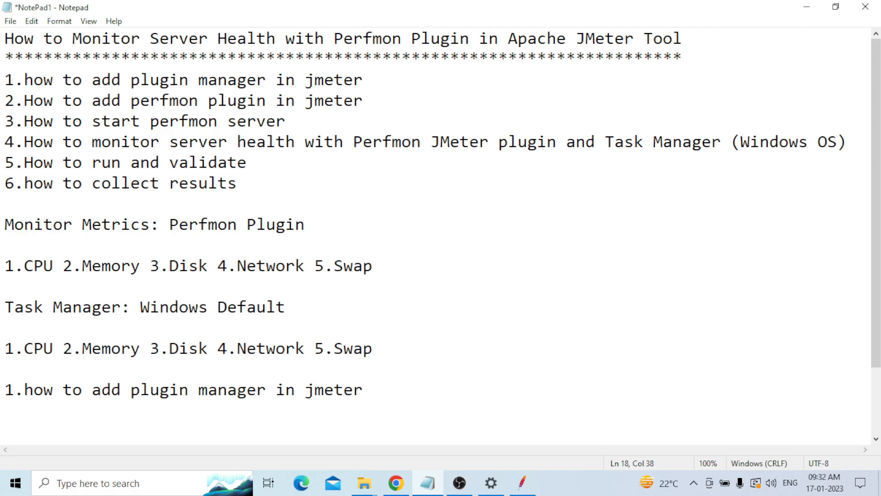
key(Return)
text(*)
- Switch to Chrome, search Google for "download plugin manager" and open the JMeter Plugins Manager page on jmeter-plugins.org
key(alt+Tab)
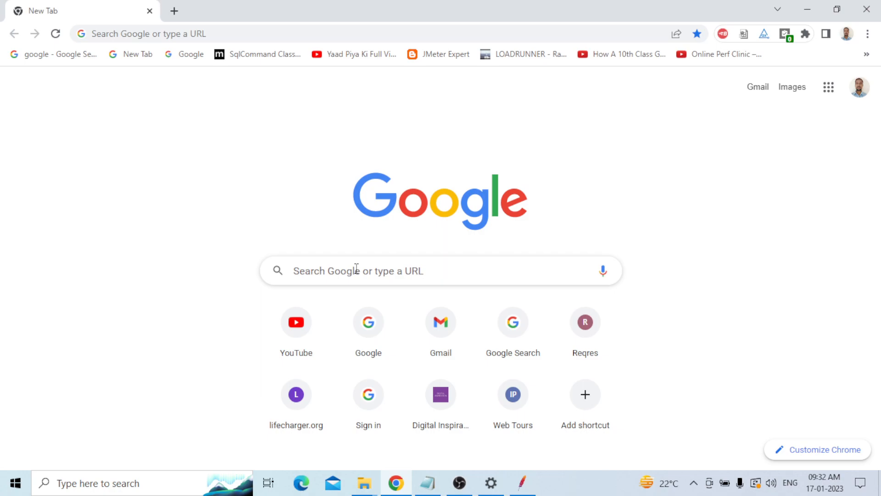
click(356, 270)
text(download plugin manager)
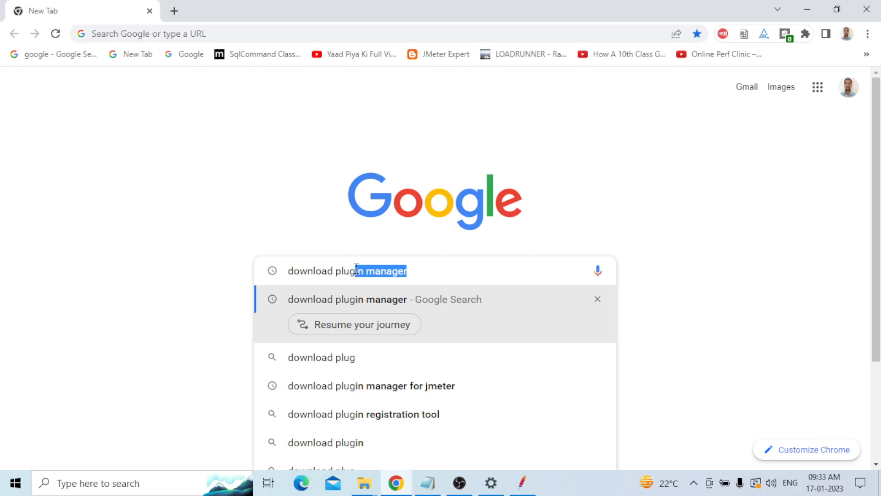
key(Return)
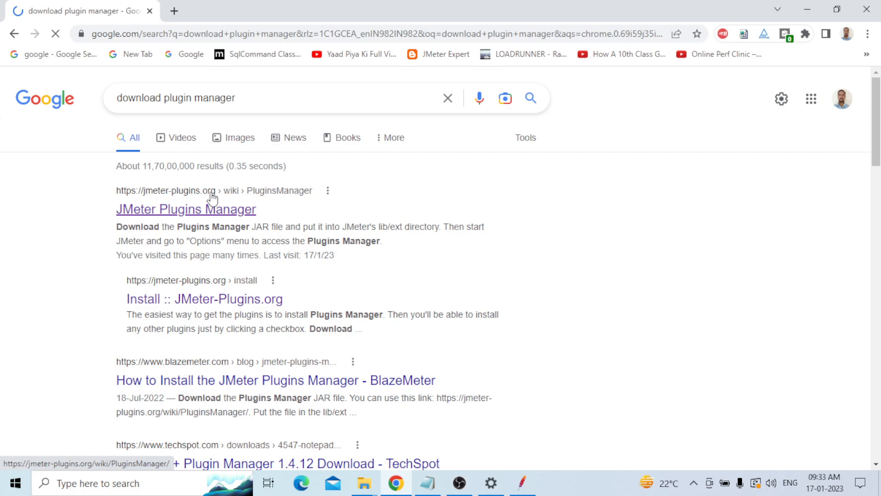
click(212, 196)
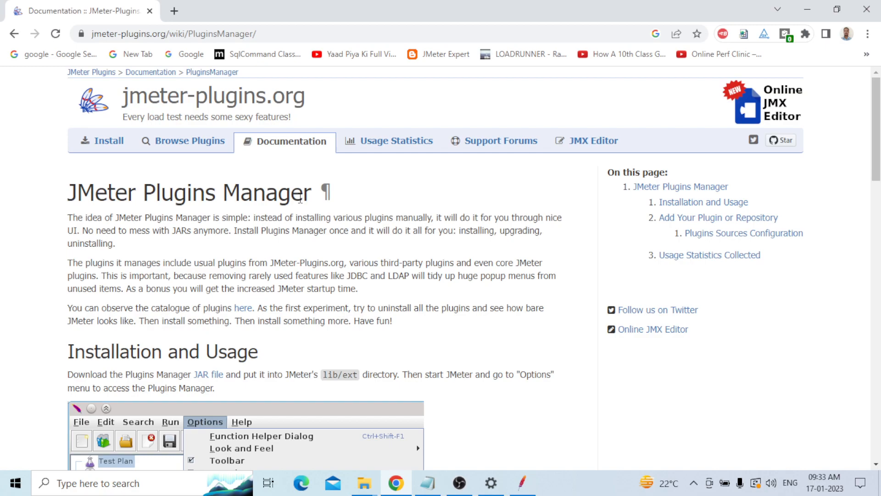
- Download the Plugins Manager JAR file from Installation and Usage, and select jmeter-plugins-manager-1.8 in JMeter's lib/ext folder
scroll(337, 288, down, 1)
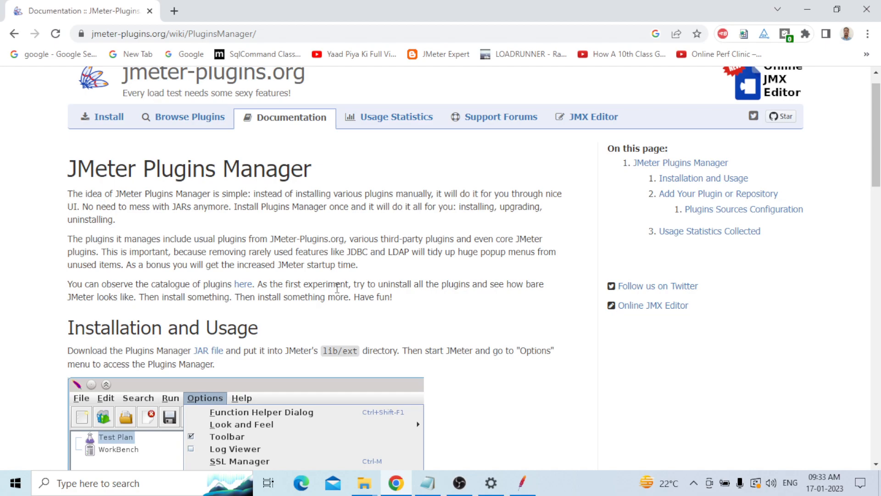
scroll(337, 288, down, 2)
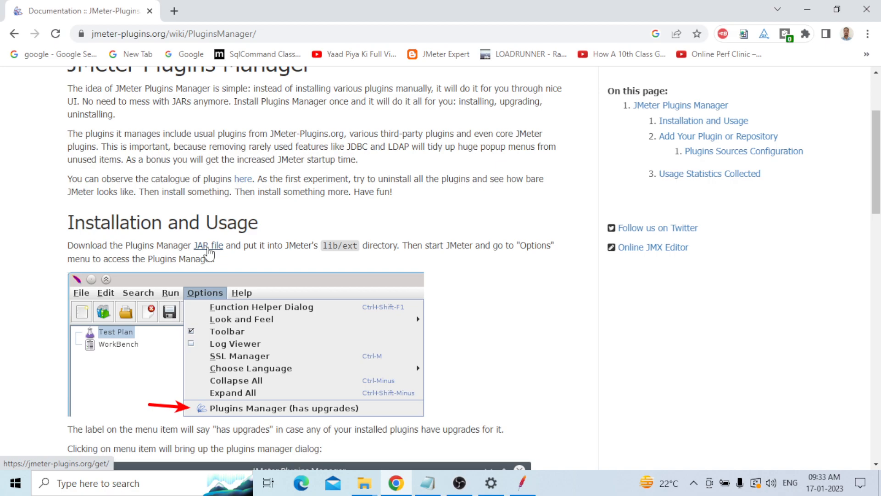
click(208, 246)
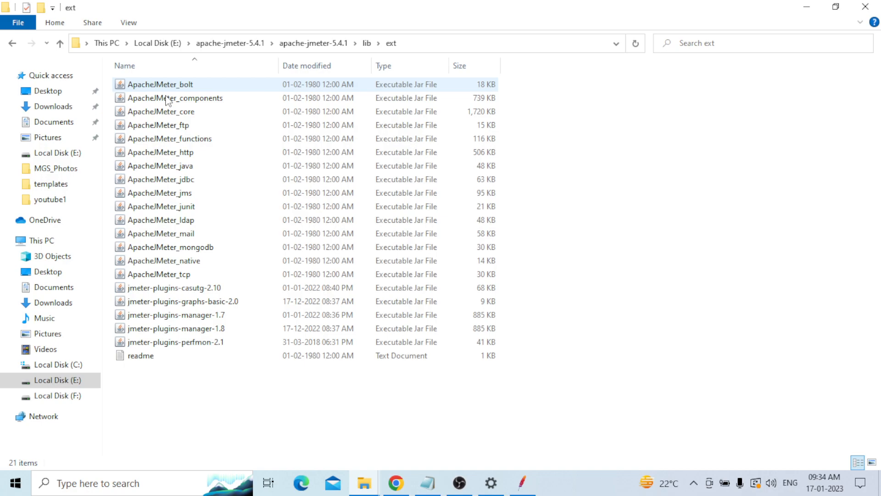
click(149, 329)
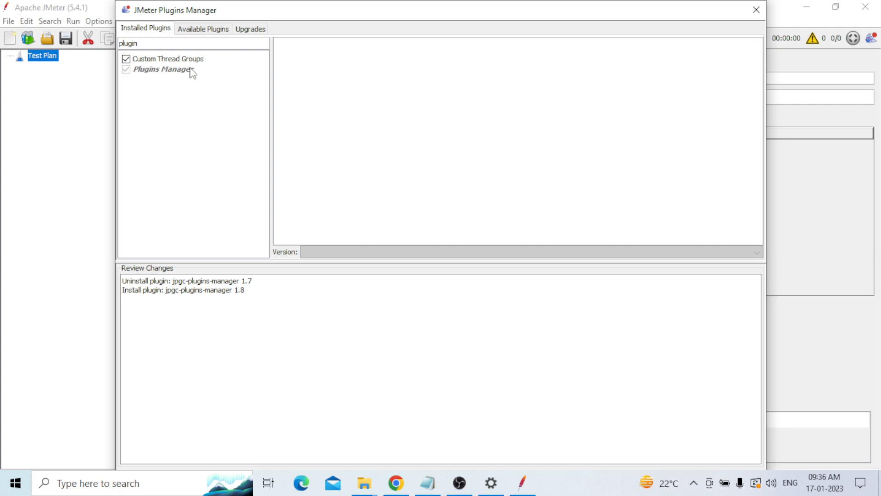
- Filter JMeter's installed plugins by "plugins" to check for Plugins Manager, close the manager and return to the Notepad notes
text(s)
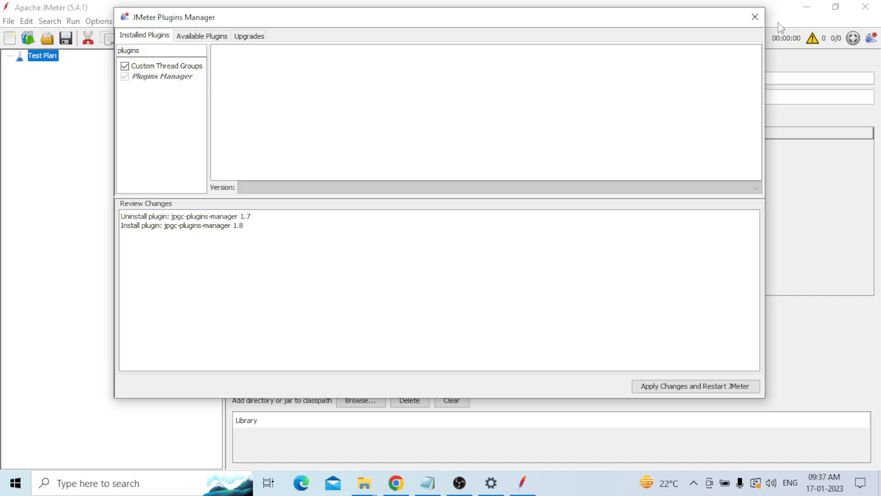
click(755, 17)
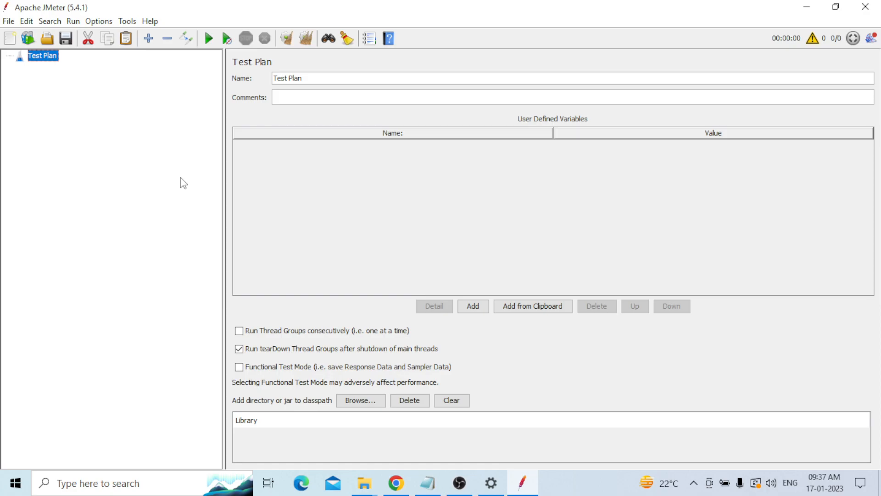
key(alt+Tab)
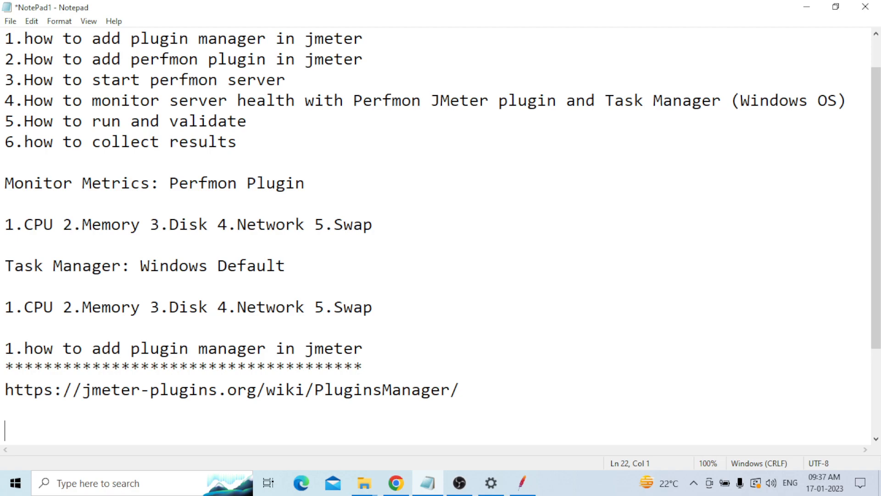
- Switch to Chrome, search Google for "download perfmon plugin manager" and open the download listing from the PerfMon page on jmeter-plugins.org
key(alt+Tab)
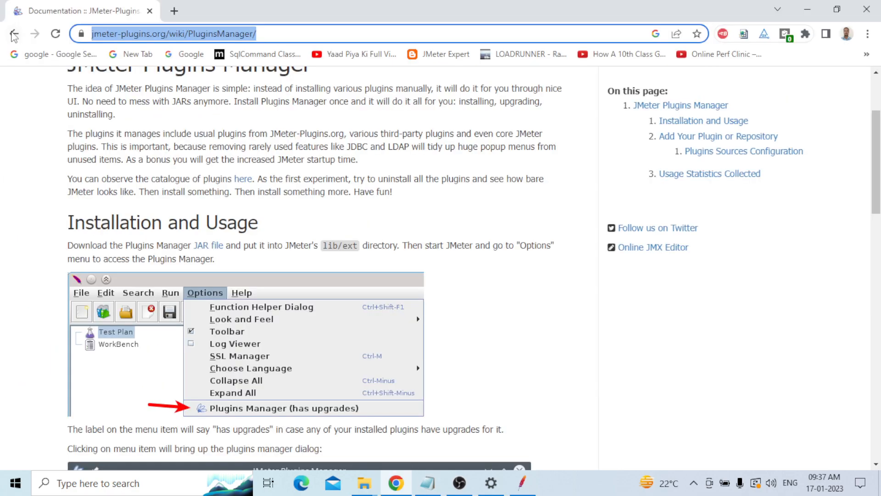
click(15, 35)
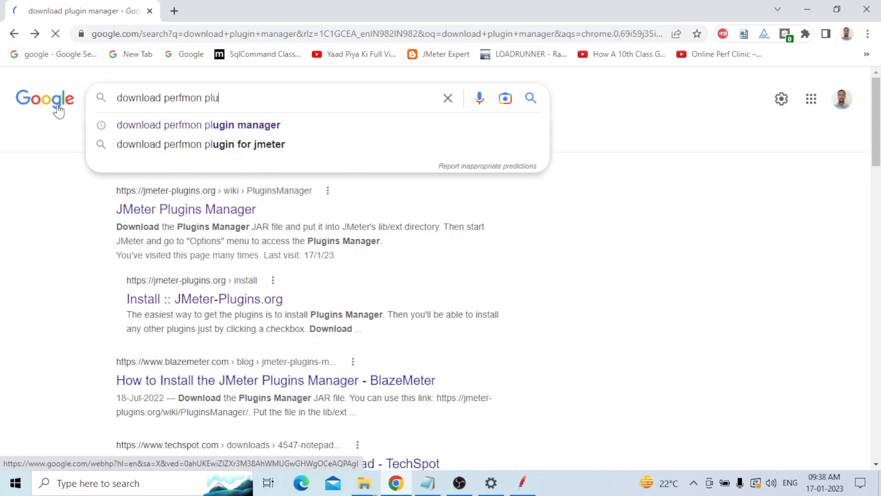
text(gin manager)
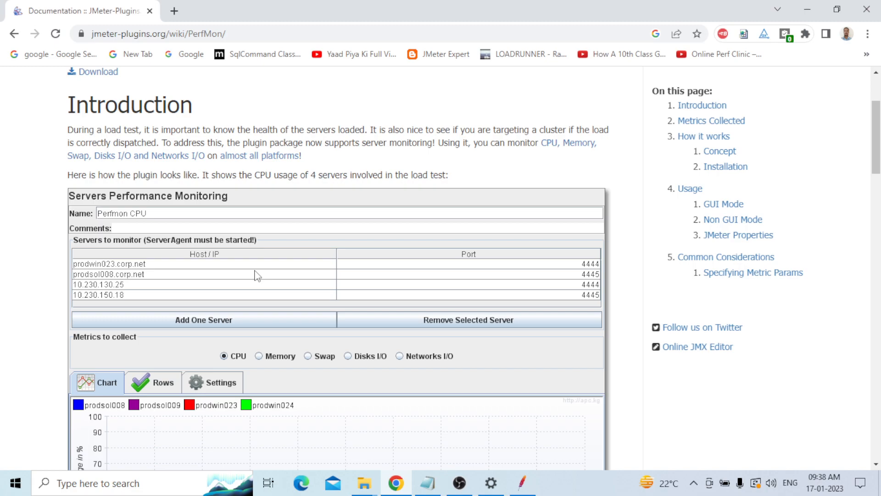
scroll(100, 208, up, 3)
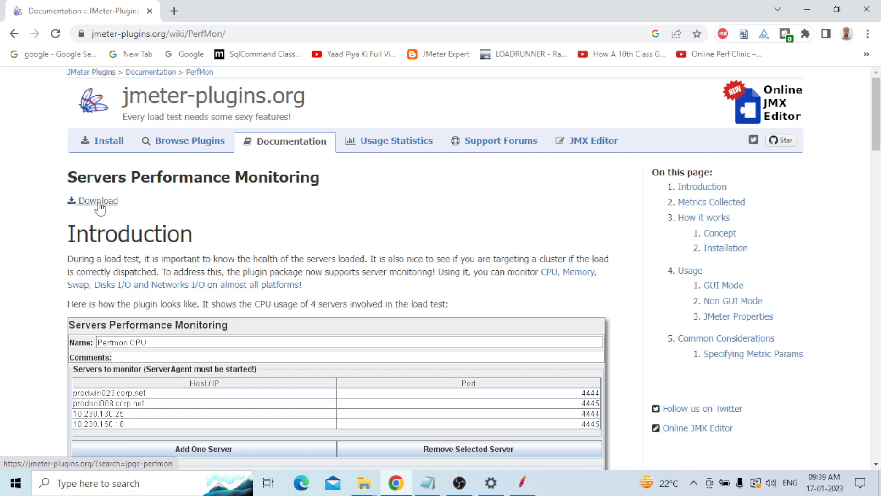
click(99, 202)
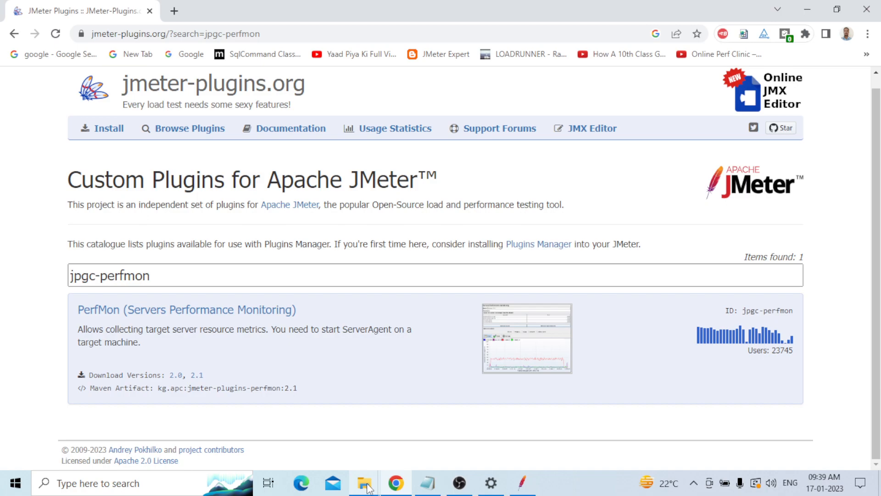
- In File Explorer, select perfmon-2.2.2 in the downloaded lib folder and open its ext subfolder to check the plugin JARs
click(365, 485)
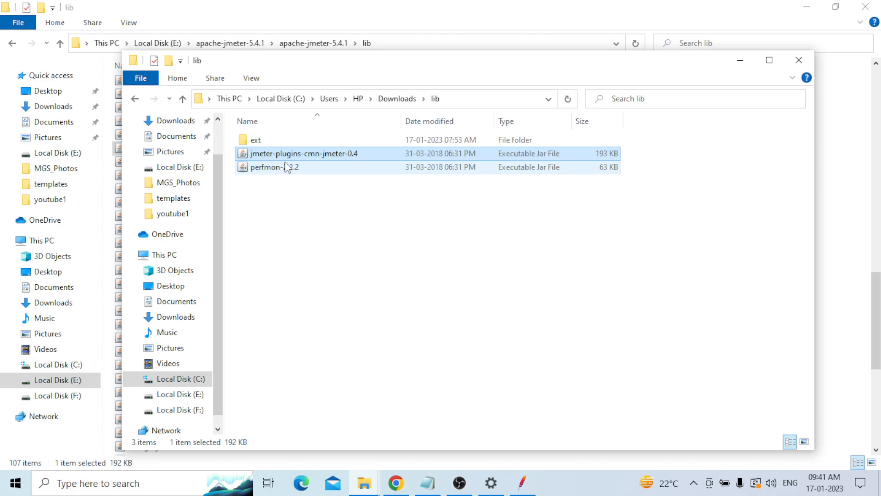
click(286, 167)
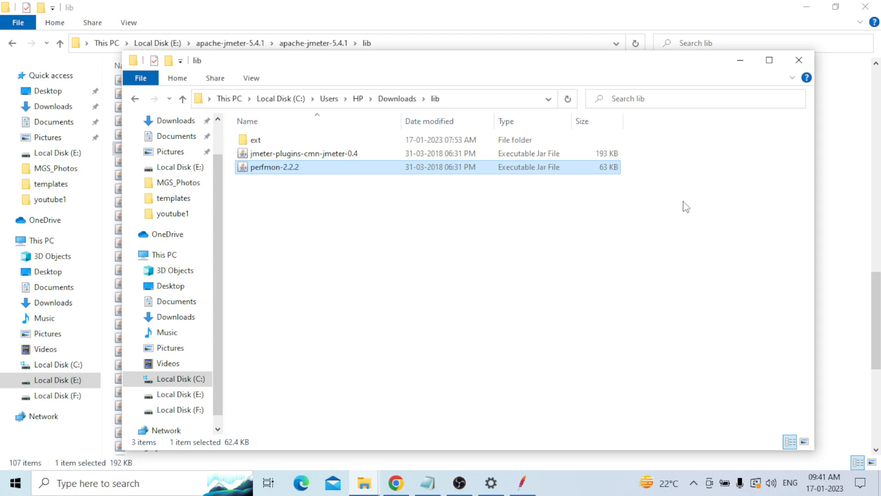
double_click(255, 140)
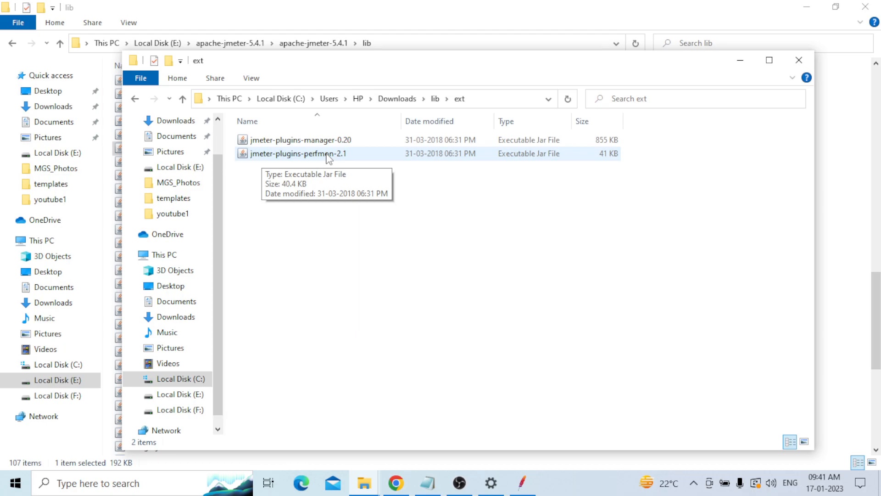
- Filter JMeter's installed plugins by "perfmon", and view the agent concept diagram in Chrome's PerfMon documentation
key(alt+Tab)
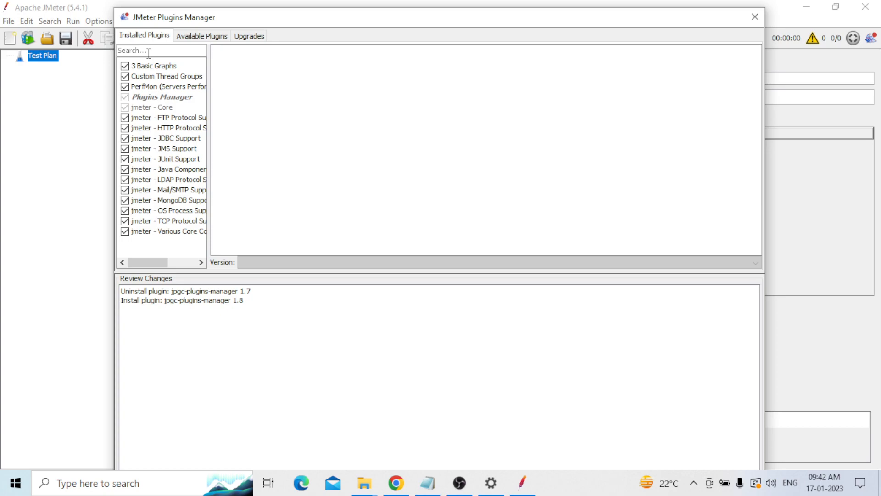
click(148, 50)
text(perfmon)
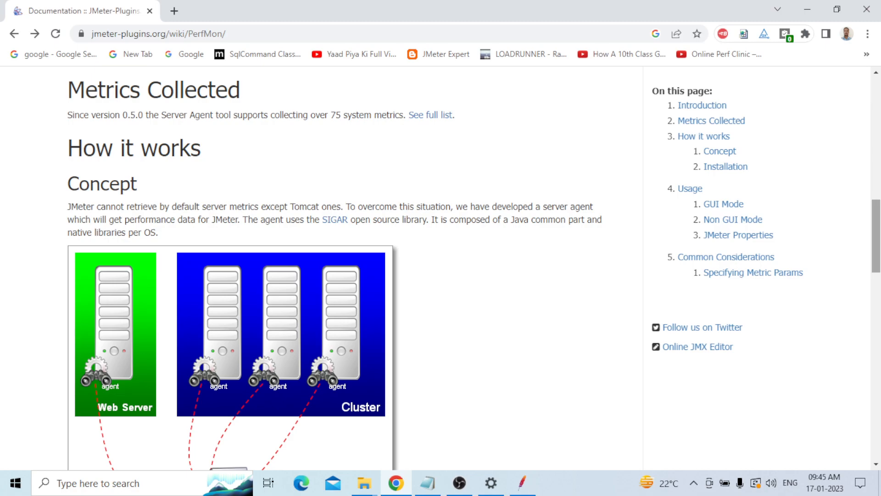
scroll(333, 202, down, 3)
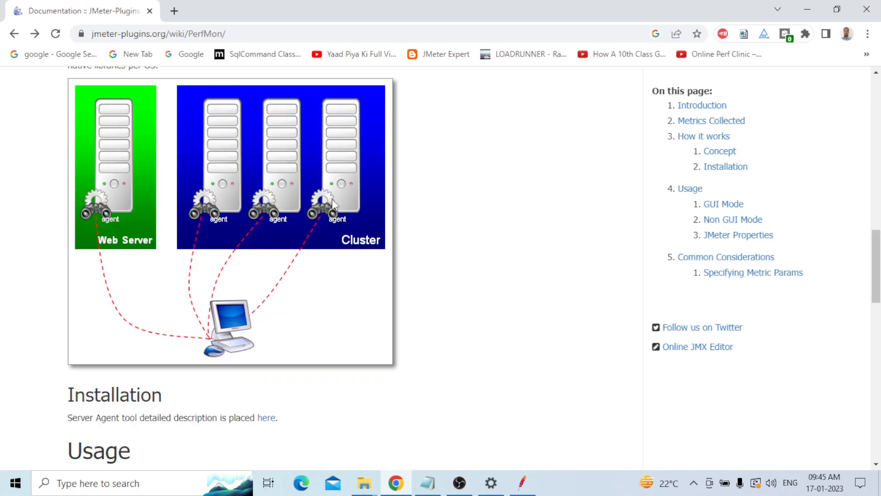
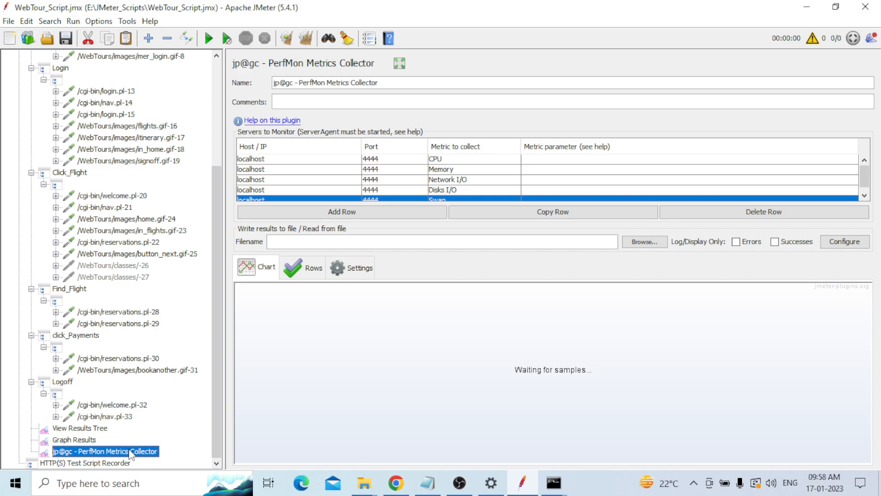
- In JMeter's WebTour_Script test plan, select the View Results Tree and Graph Results listeners in turn
click(80, 428)
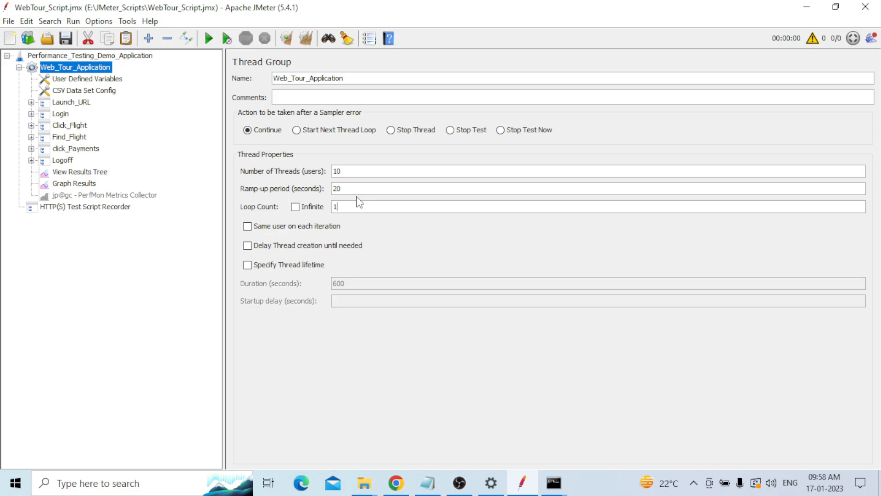
click(74, 183)
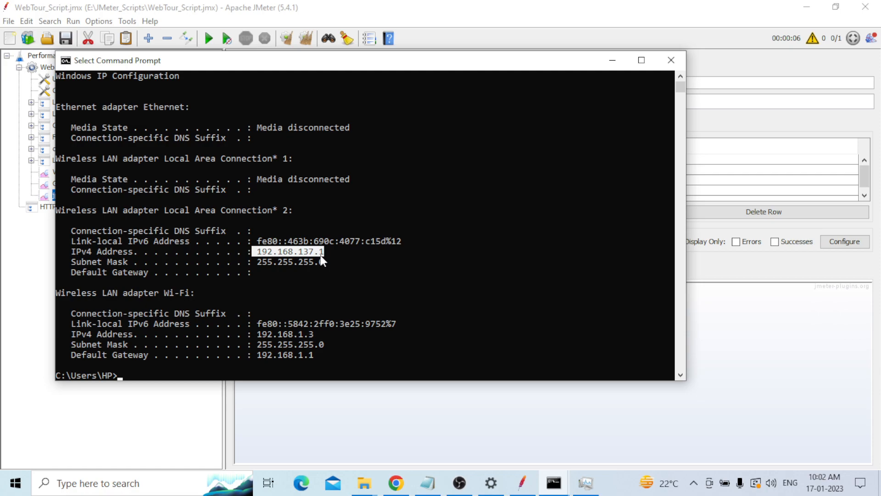
- Bring up the server agent console and move the Command Prompt window showing the IP configuration so both can be read
key(alt+Tab)
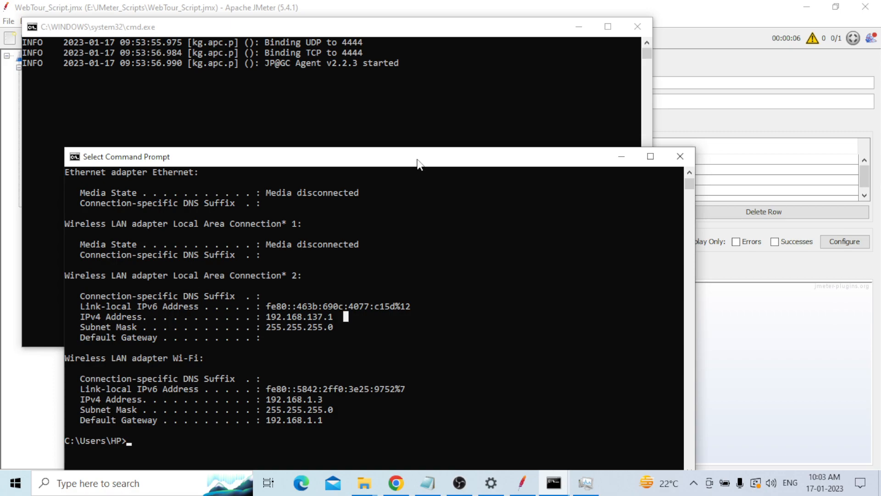
drag(418, 162, 420, 71)
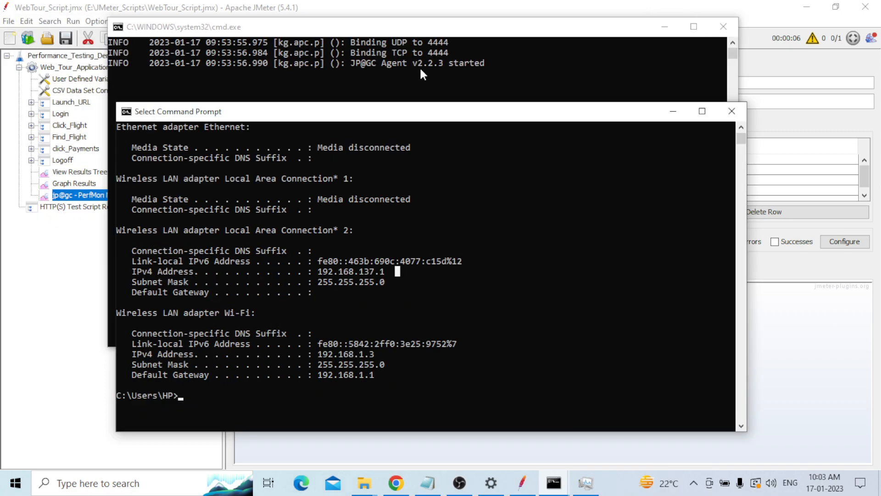
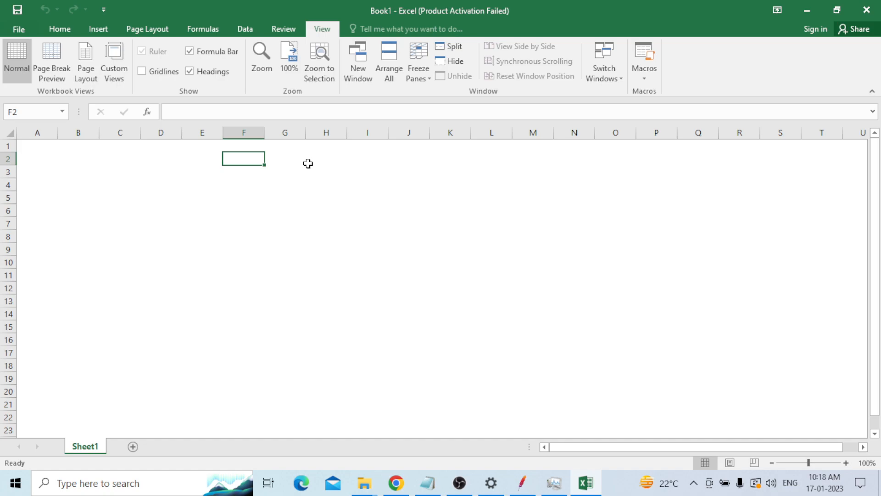
- In the blank Excel workbook, enter the title "Infrastructure Performance Load Test Run1" in cell G2
click(308, 163)
text(Infrastructure Performance Load Test Run1)
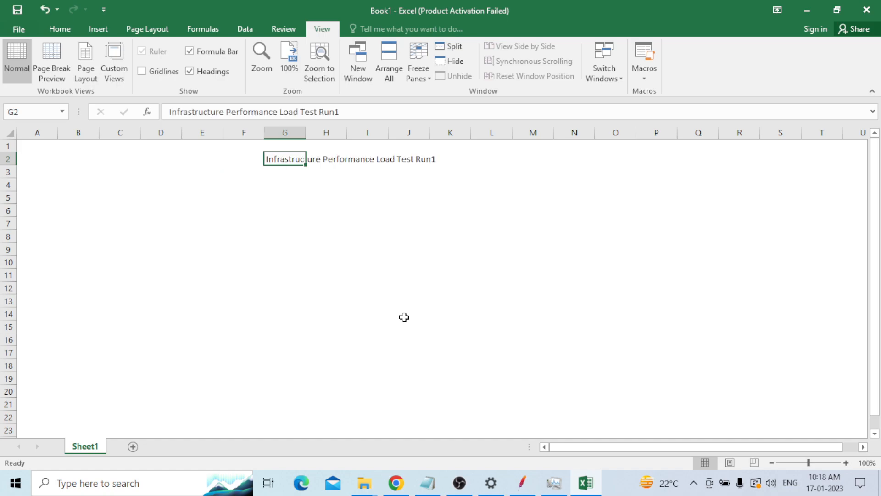